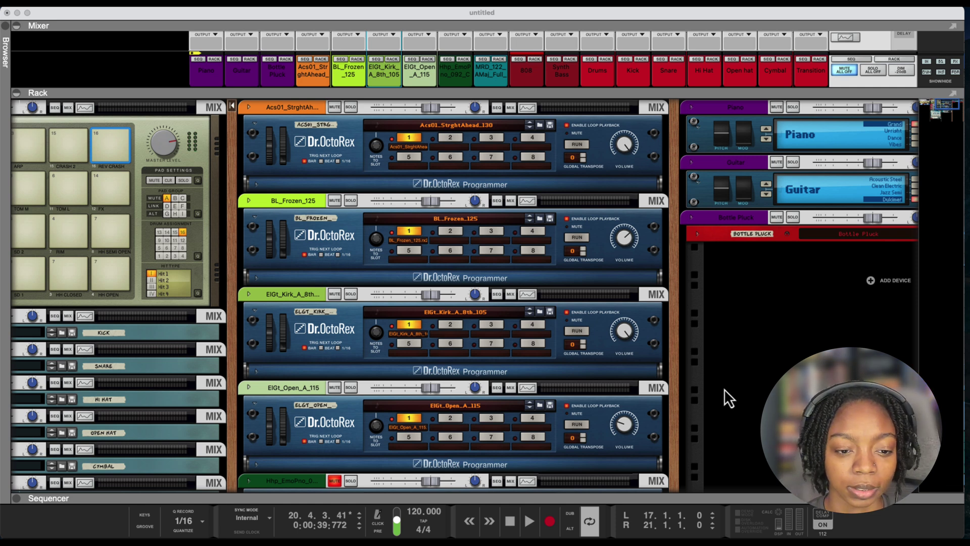
Scroll the rack down and back up to the audio track's Peel Stems device
{"action": "scroll", "coordinate": [715, 389], "scroll_direction": "down", "scroll_amount": 10}
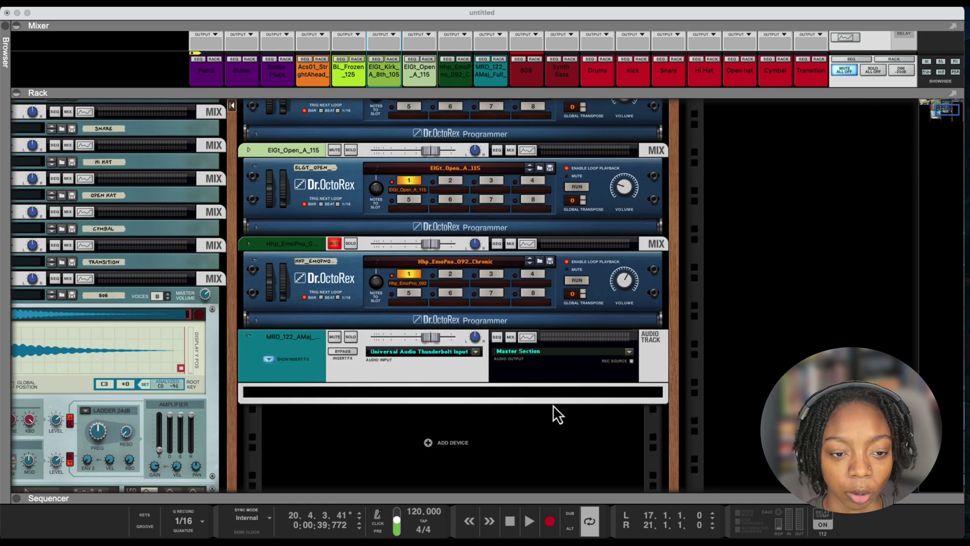
{"action": "scroll", "coordinate": [555, 394], "scroll_direction": "up", "scroll_amount": 2}
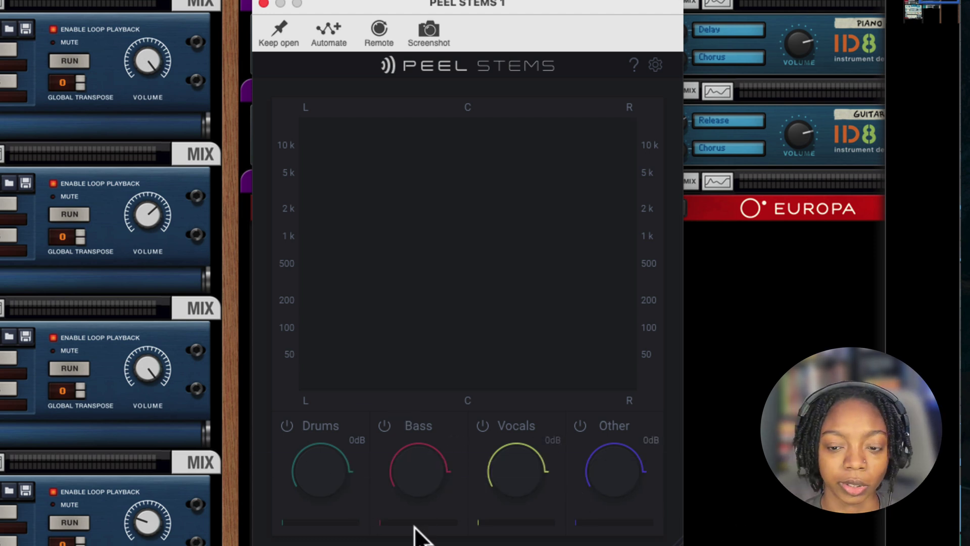
Play the loops and switch off Drums, Bass and Other so only Vocals is heard
{"action": "key", "text": "space"}
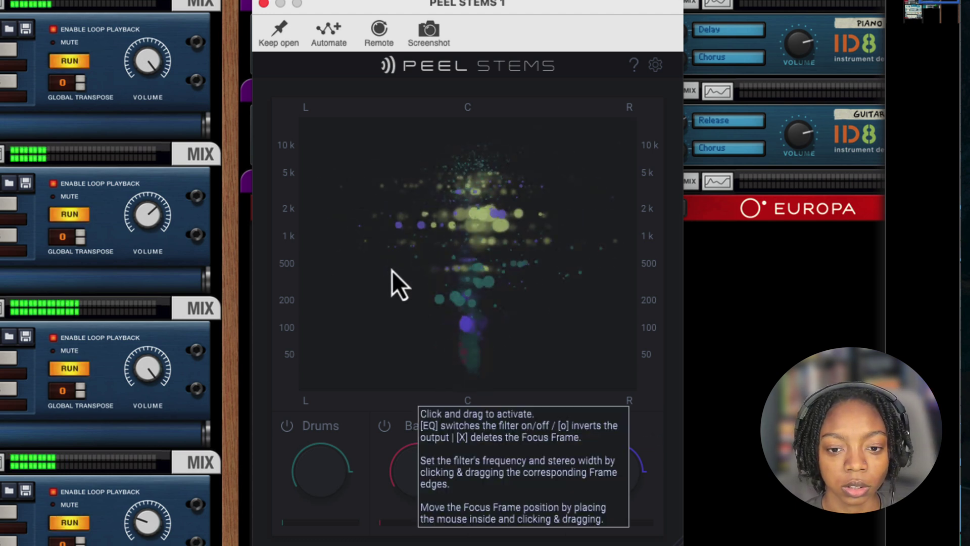
{"action": "left_click", "coordinate": [288, 431]}
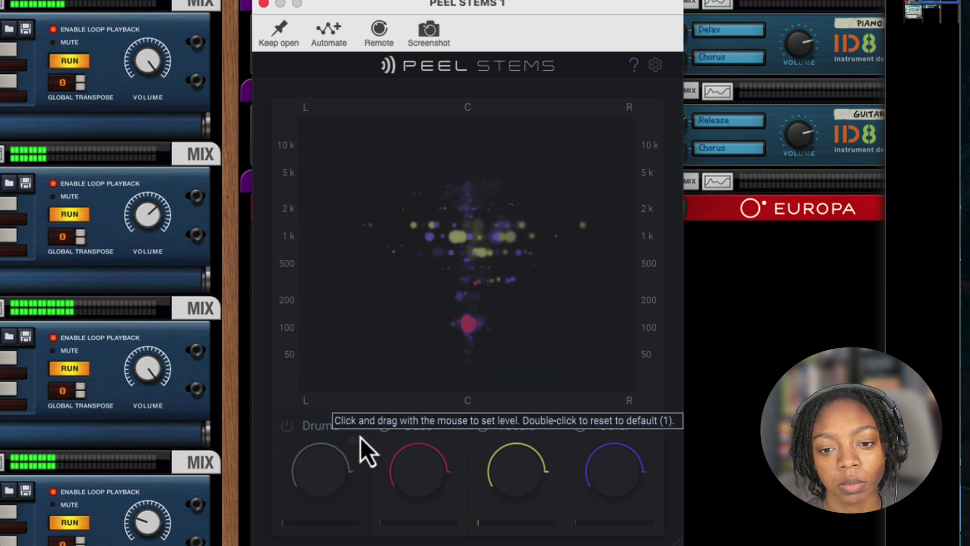
{"action": "left_click", "coordinate": [383, 430]}
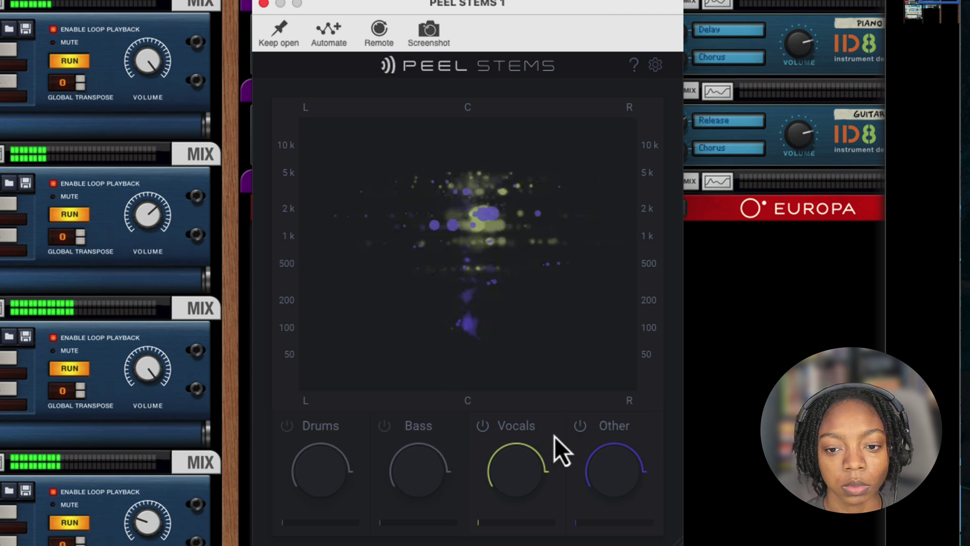
{"action": "left_click", "coordinate": [580, 428]}
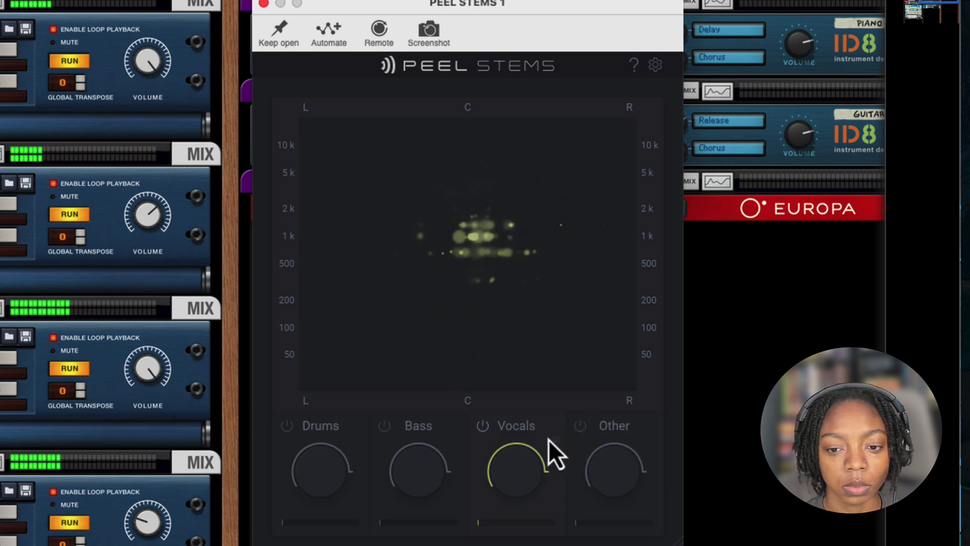
Audition stems: bring Drums and Bass back, lower Bass, and return Vocals at -8dB
{"action": "left_click", "coordinate": [483, 425]}
{"action": "left_click", "coordinate": [287, 427]}
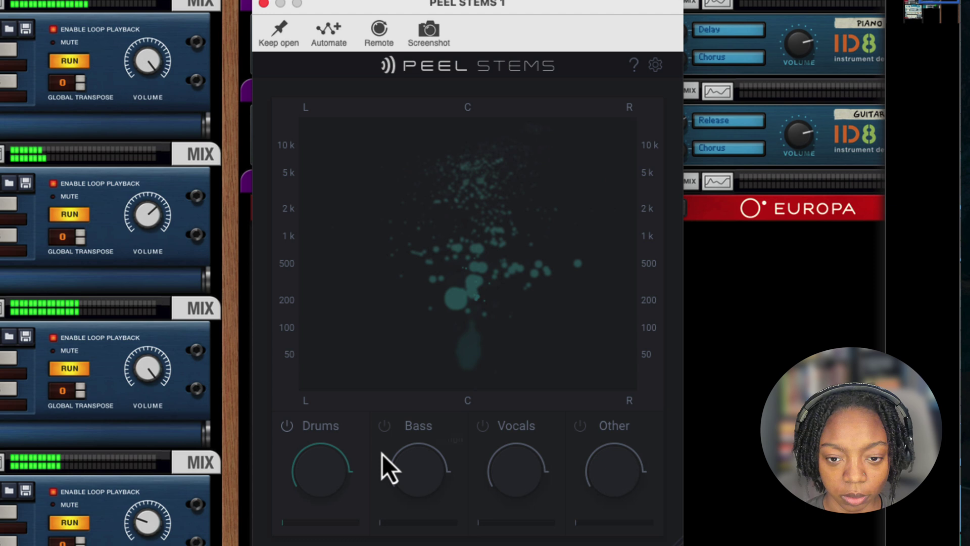
{"action": "left_click", "coordinate": [385, 428]}
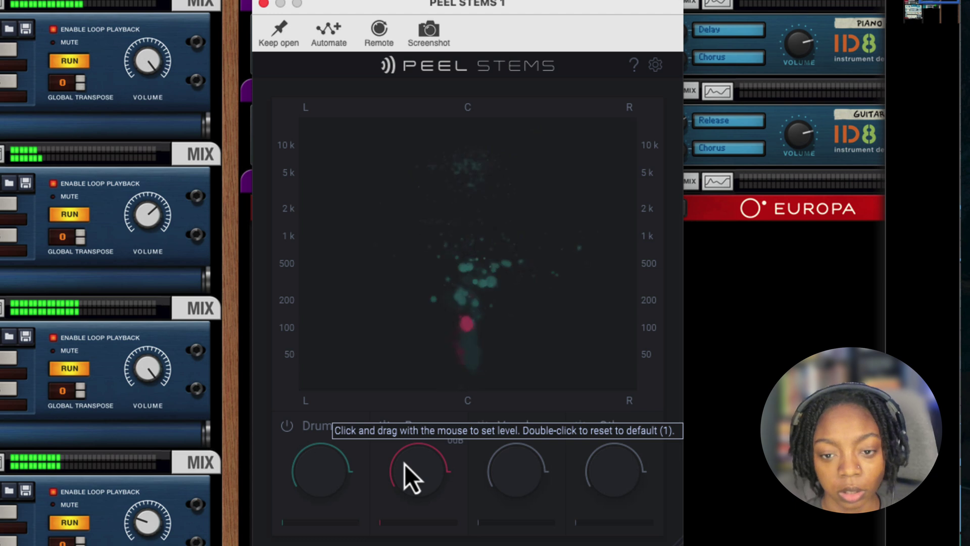
{"action": "left_click_drag", "start_coordinate": [404, 462], "coordinate": [456, 439]}
{"action": "left_click", "coordinate": [482, 427]}
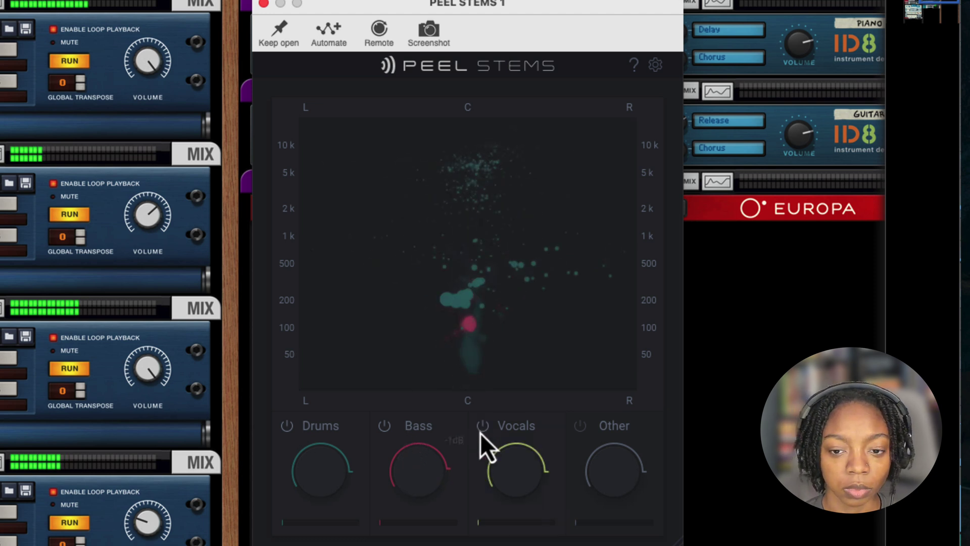
{"action": "mouse_move", "coordinate": [523, 490]}
{"action": "left_mouse_down"}
{"action": "mouse_move", "coordinate": [524, 533]}
{"action": "mouse_move", "coordinate": [520, 499]}
{"action": "left_mouse_up"}
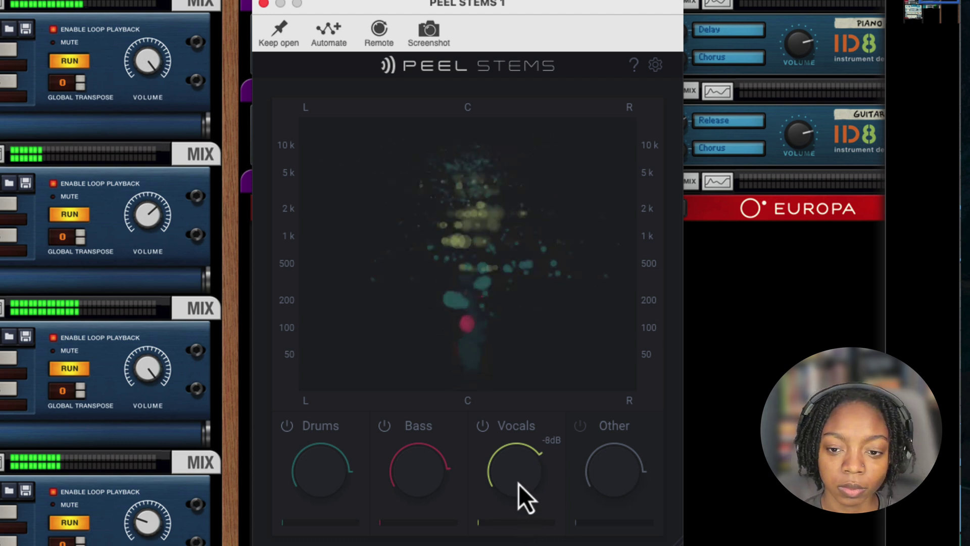
Turn Other back on and switch off Vocals, Bass and Drums so only Other plays
{"action": "left_click", "coordinate": [580, 426]}
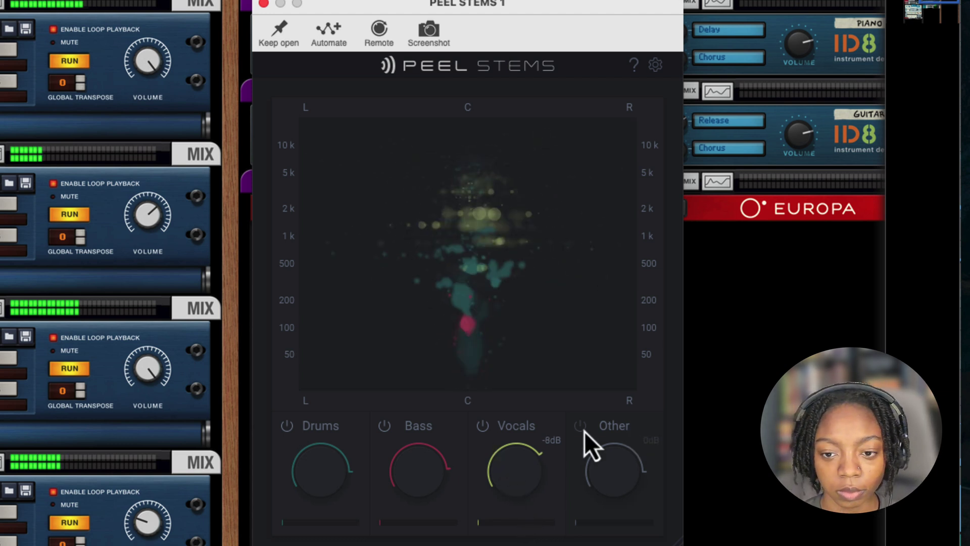
{"action": "left_click", "coordinate": [484, 429]}
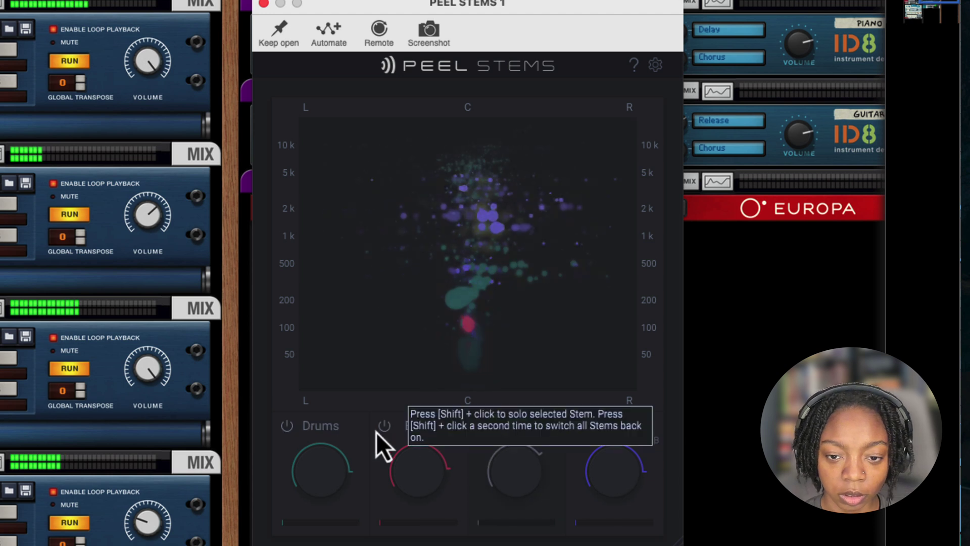
{"action": "left_click", "coordinate": [384, 428]}
{"action": "left_click", "coordinate": [290, 428]}
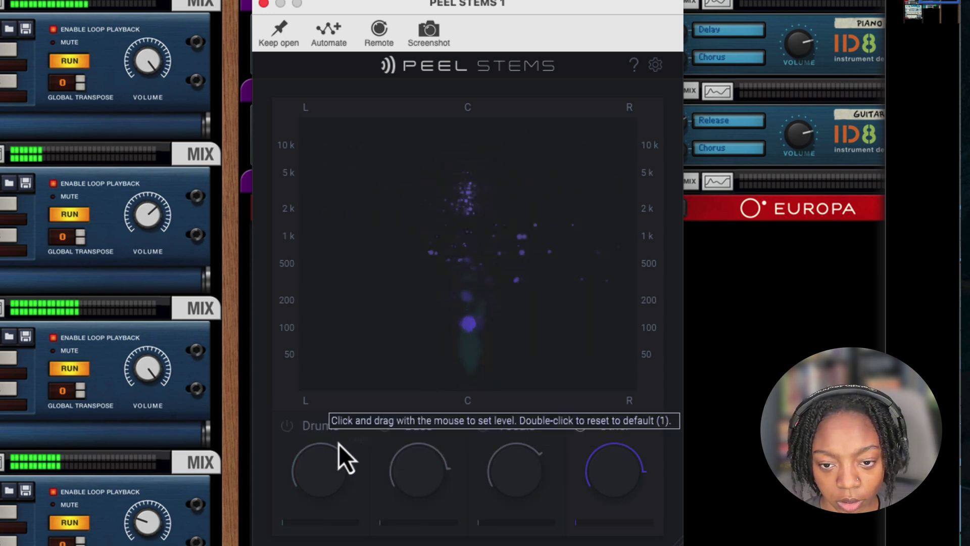
Stop playback and raise the Other stem's level
{"action": "key", "text": "space"}
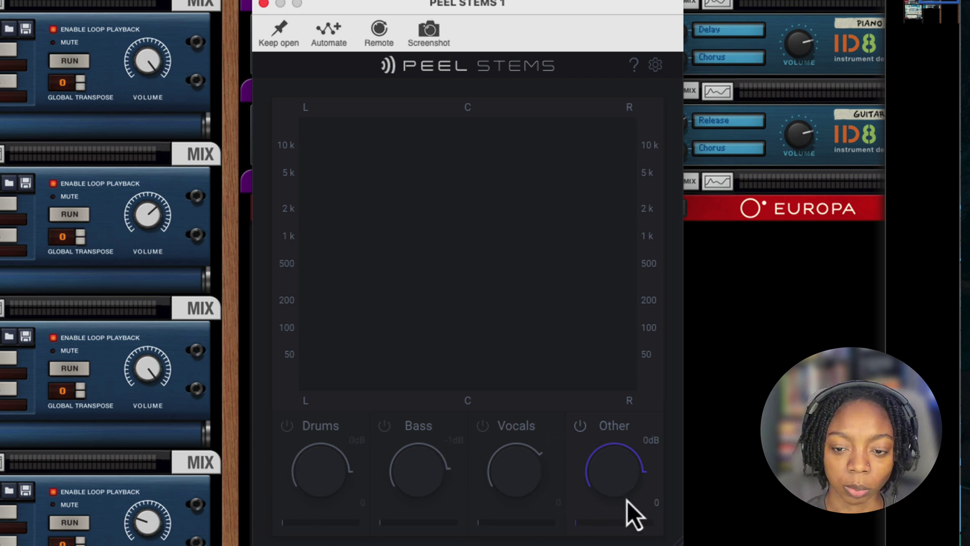
{"action": "left_click_drag", "start_coordinate": [632, 446], "coordinate": [623, 424]}
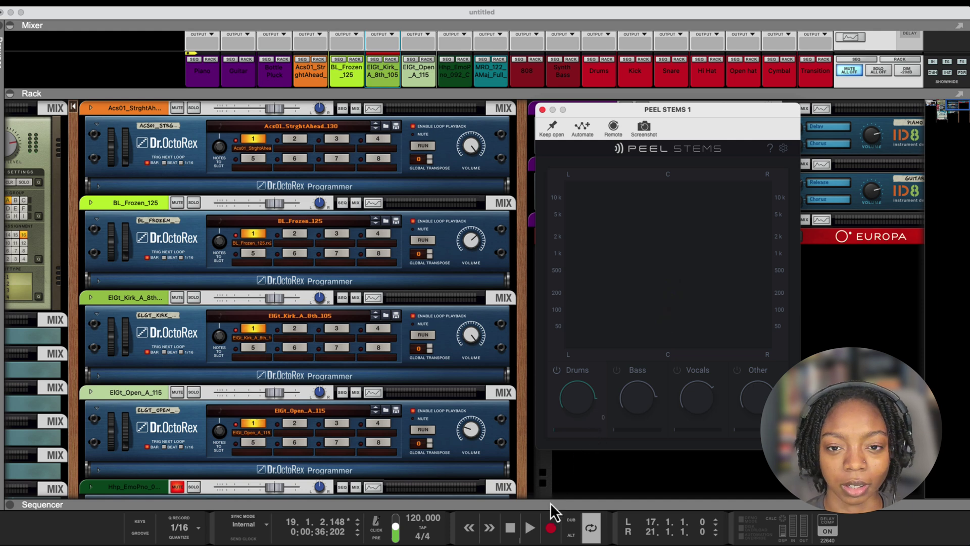
Maximise the sequencer and briefly play the arrangement from bar 1
{"action": "left_click_drag", "start_coordinate": [549, 499], "coordinate": [546, 39]}
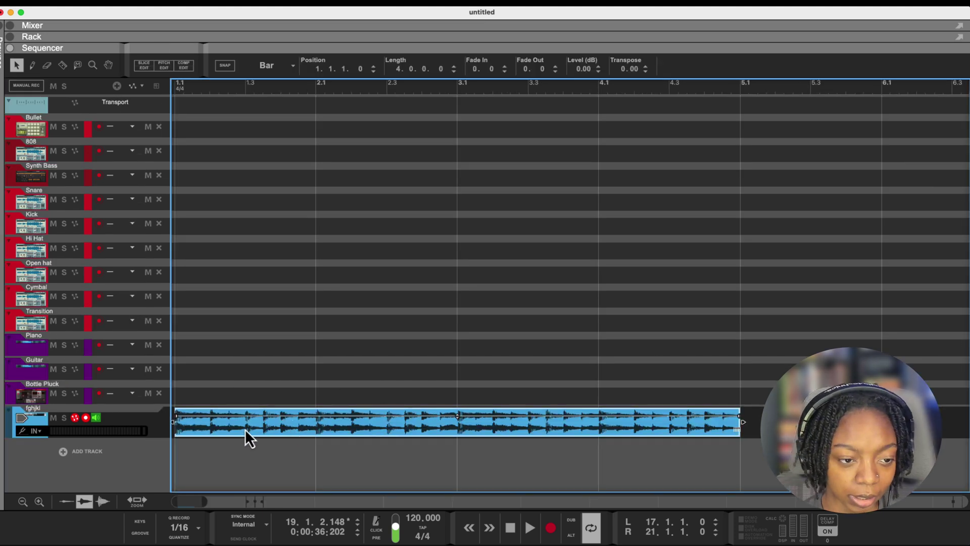
{"action": "key", "text": "space"}
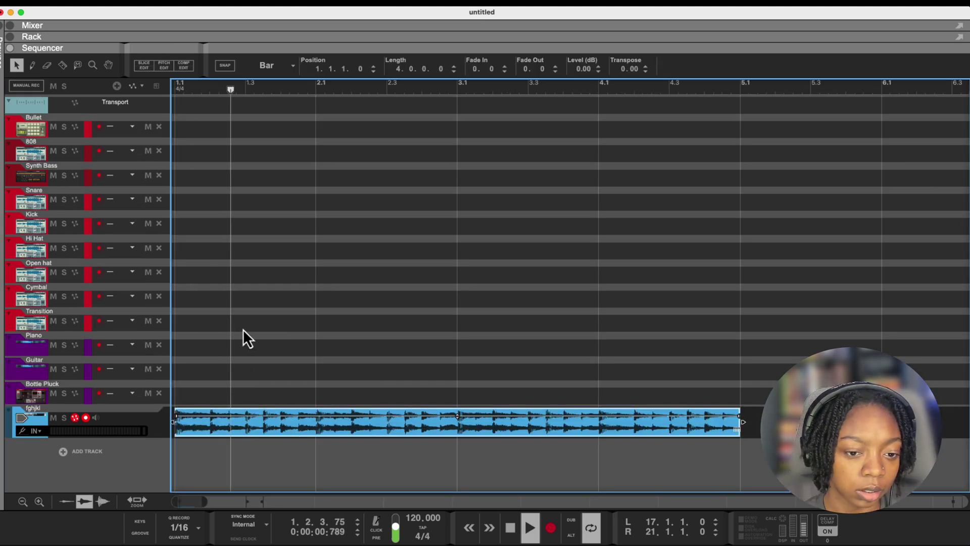
{"action": "key", "text": "space"}
Show the fghjkl audio track's device in the rack and unfold it
{"action": "left_click", "coordinate": [32, 425]}
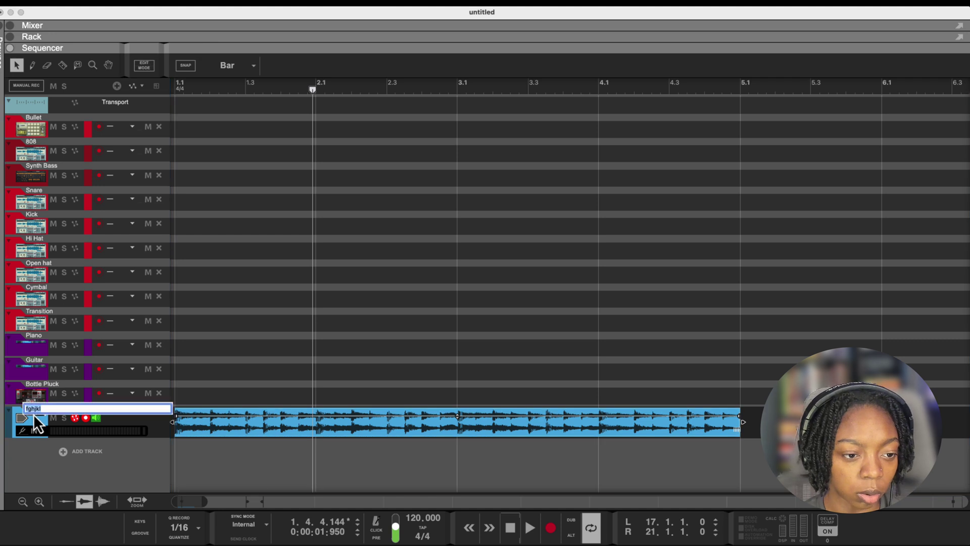
{"action": "double_click", "coordinate": [34, 416]}
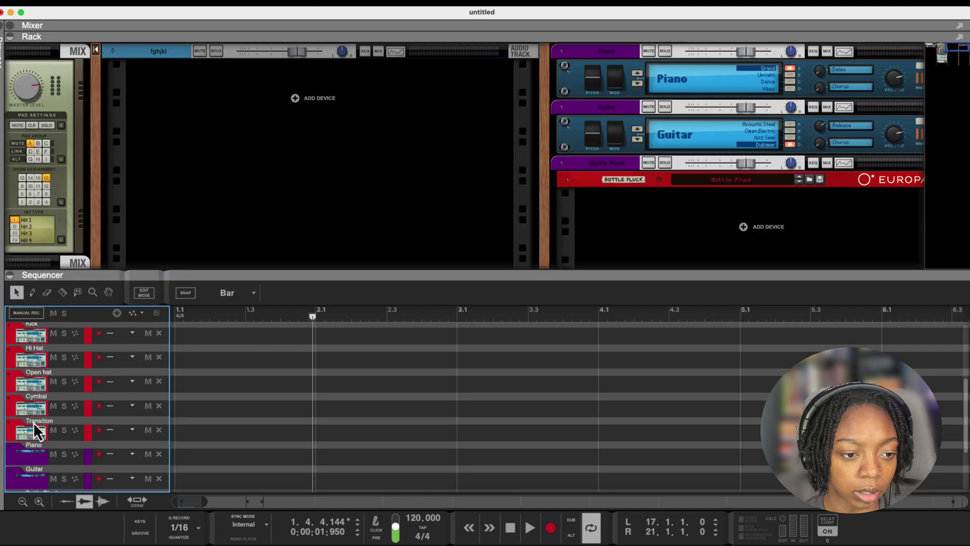
{"action": "left_click", "coordinate": [112, 50]}
Insert a zplane PEEL STEMS (VST3) effect on the fghjkl track and open its window
{"action": "right_click", "coordinate": [144, 114]}
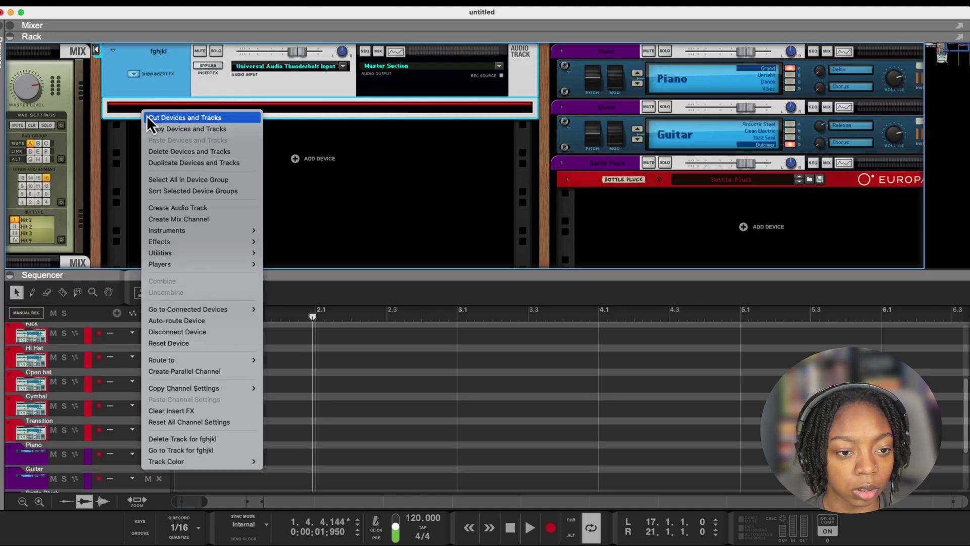
{"action": "mouse_move", "coordinate": [206, 241]}
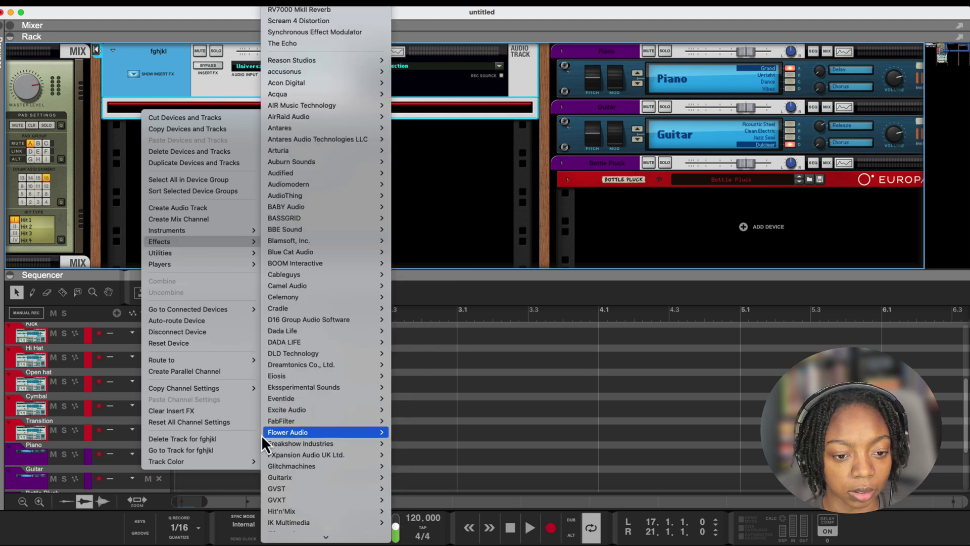
{"action": "scroll", "coordinate": [271, 487], "scroll_direction": "down", "scroll_amount": 15}
{"action": "mouse_move", "coordinate": [298, 524]}
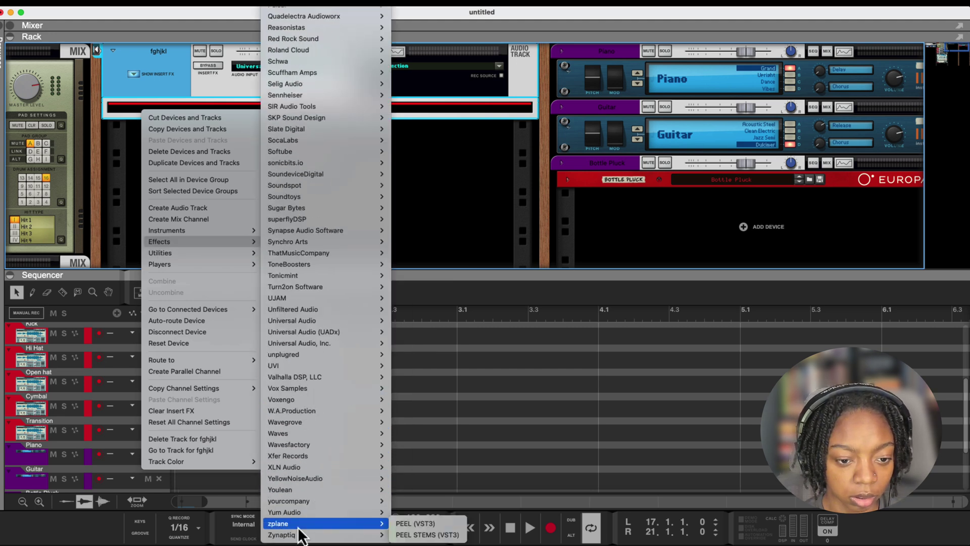
{"action": "left_click", "coordinate": [405, 534]}
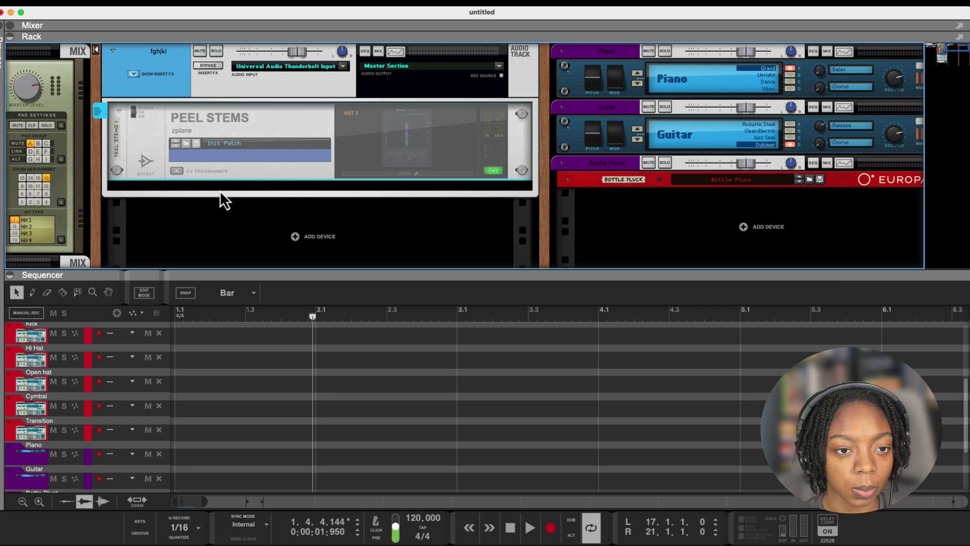
{"action": "left_click", "coordinate": [397, 175]}
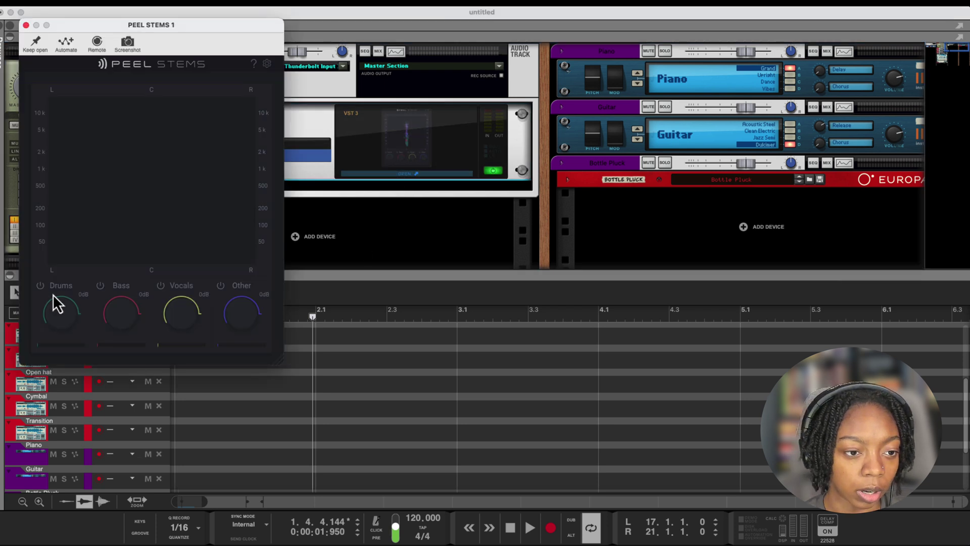
Turn off the Bass stem, start playback, and move the Peel Stems window aside
{"action": "left_click", "coordinate": [100, 285]}
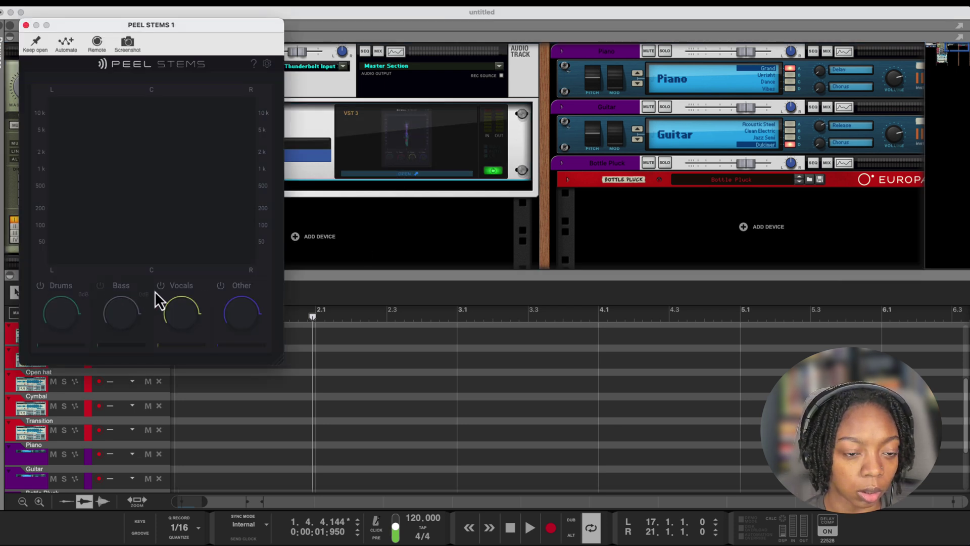
{"action": "key", "text": "space"}
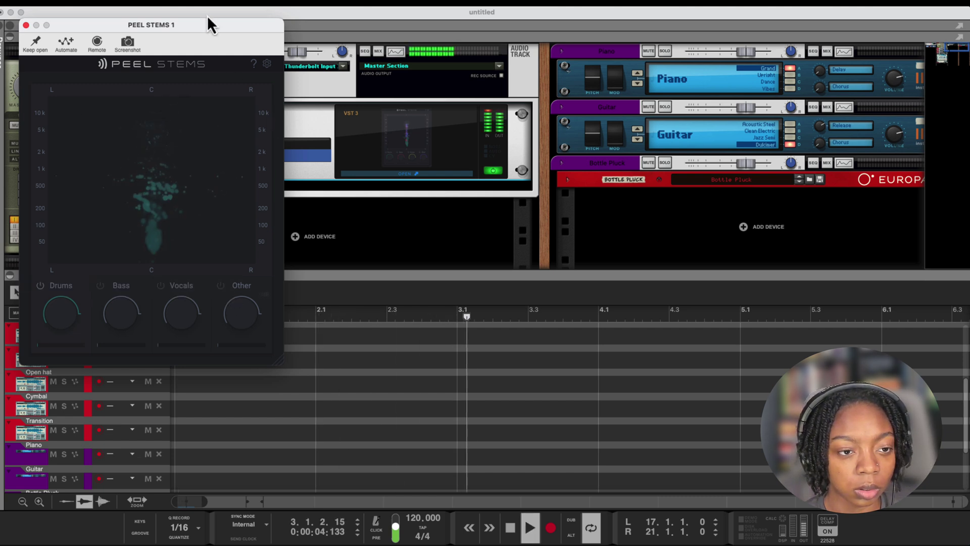
{"action": "left_click_drag", "start_coordinate": [209, 25], "coordinate": [643, 74]}
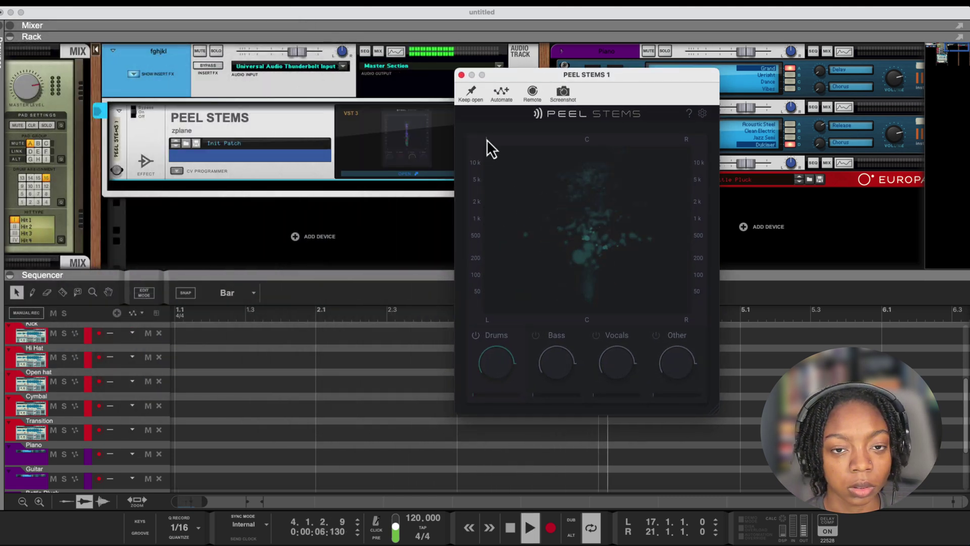
Stop playback and bounce the loop clip in place to a new track
{"action": "key", "text": "space"}
{"action": "right_click", "coordinate": [195, 419]}
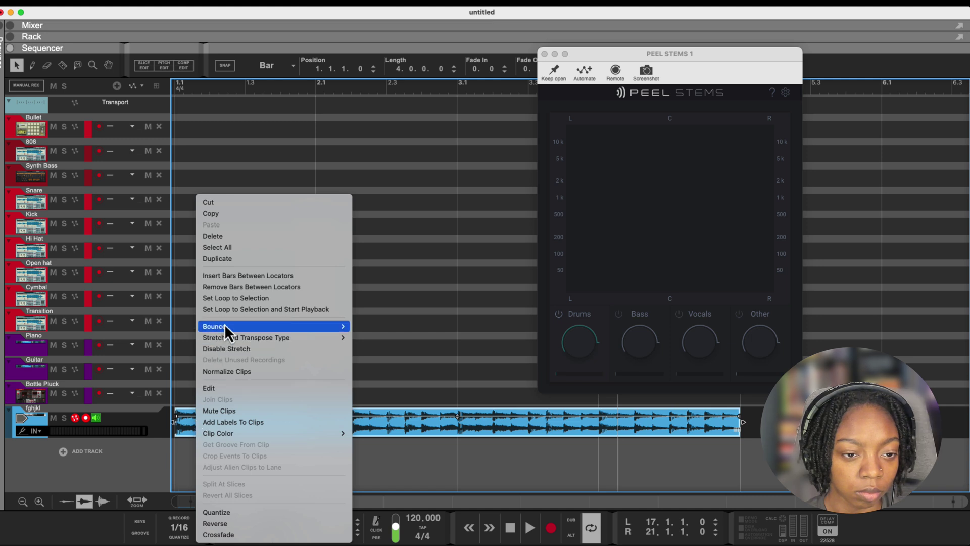
{"action": "mouse_move", "coordinate": [225, 326]}
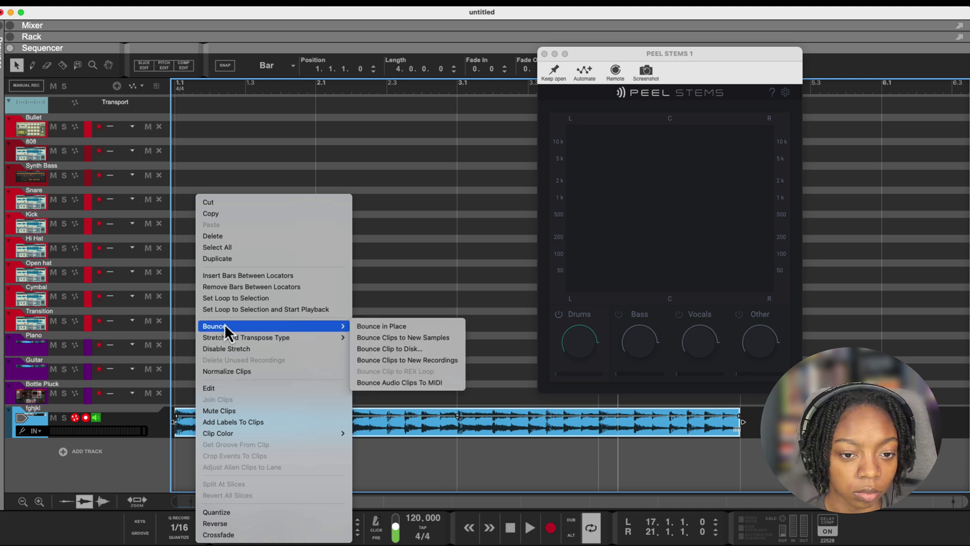
{"action": "left_click", "coordinate": [407, 326]}
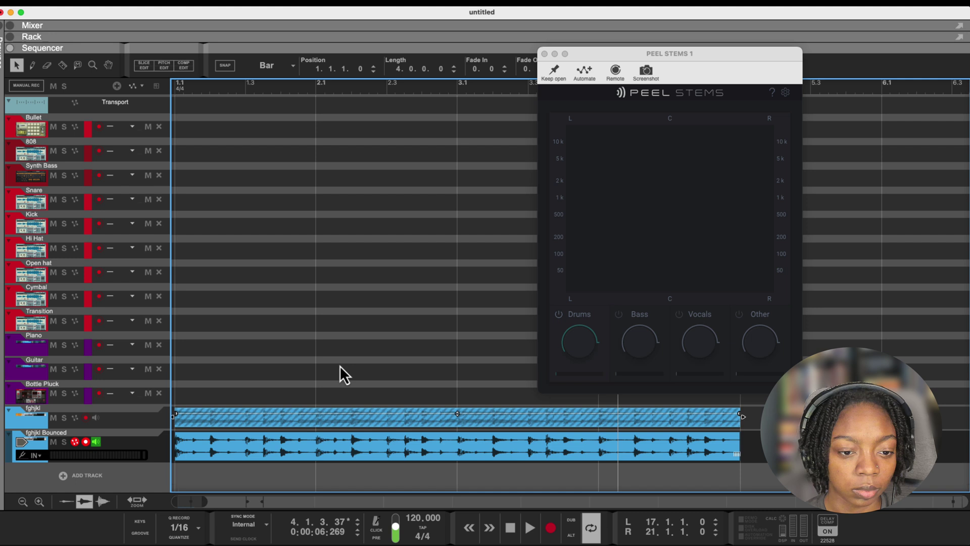
Select the bounced clip and play it from the song start to hear the drums
{"action": "left_click", "coordinate": [225, 444]}
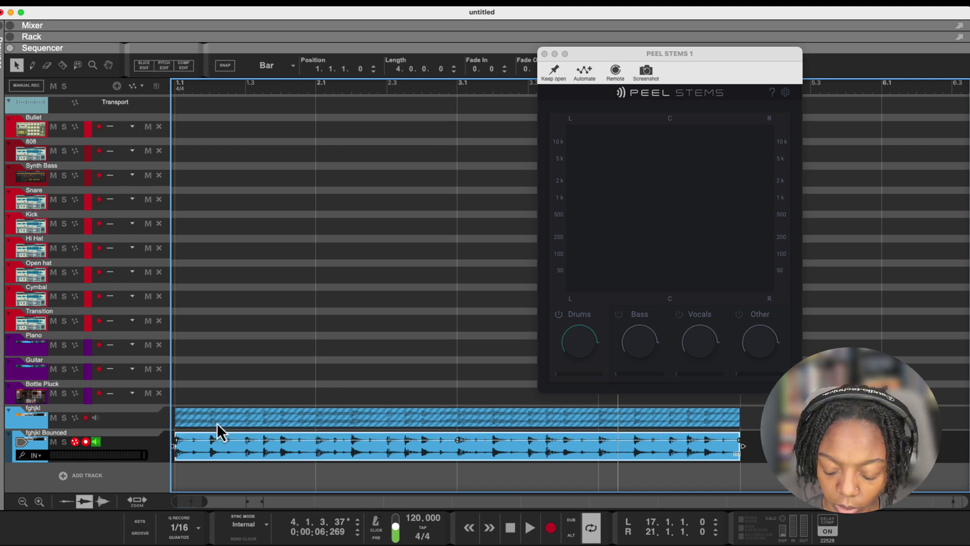
{"action": "key", "text": "Home"}
{"action": "key", "text": "space"}
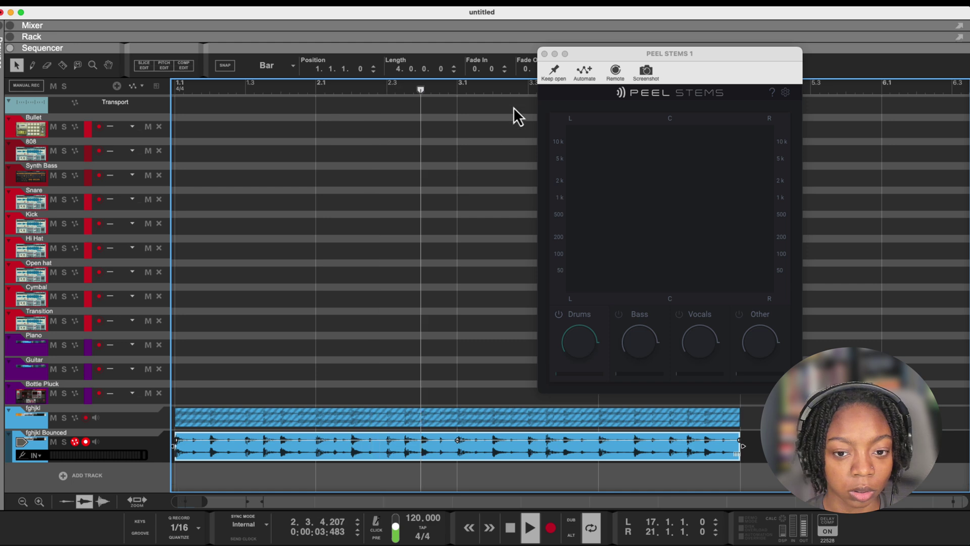
{"action": "key", "text": "space"}
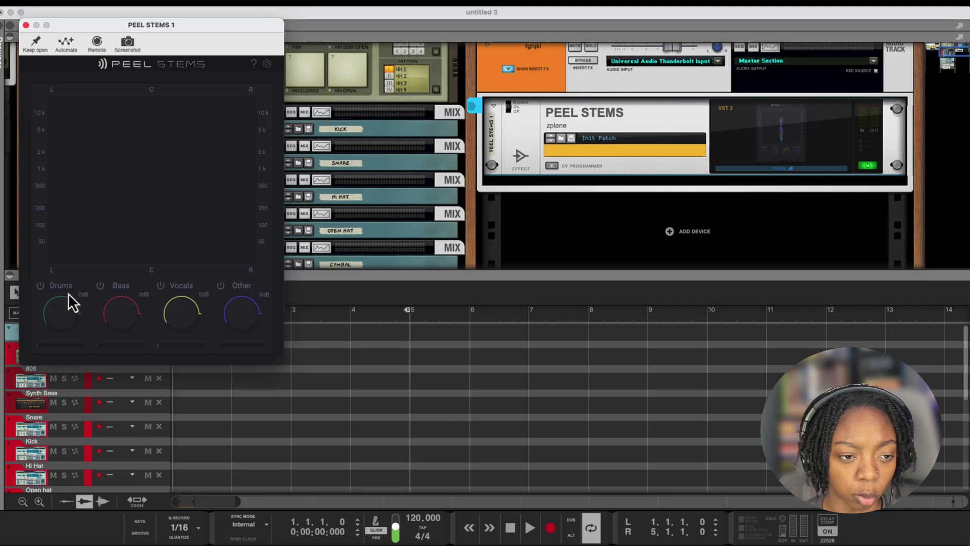
Switch off the Drums stem, audition the loop, then close Peel Stems and expand the sequencer
{"action": "left_click", "coordinate": [40, 286]}
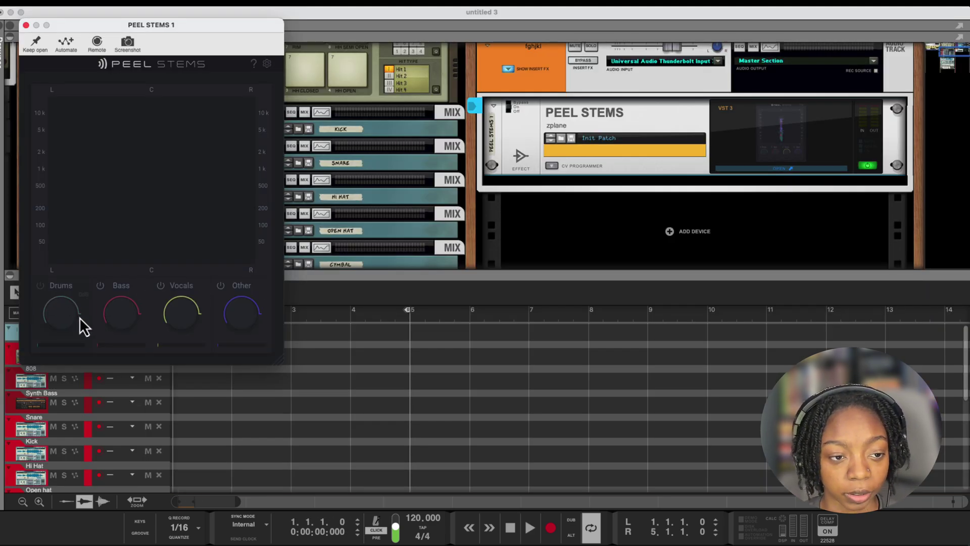
{"action": "key", "text": "space"}
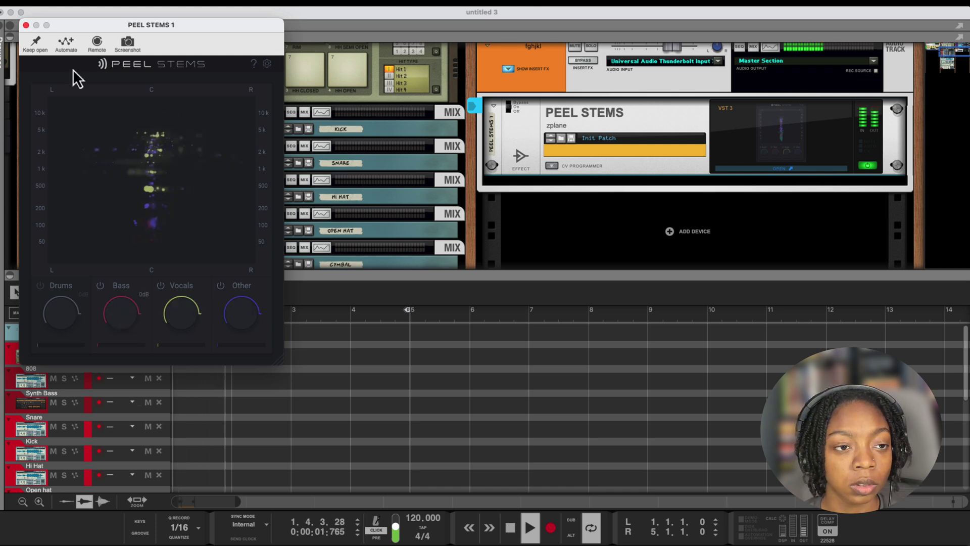
{"action": "left_click", "coordinate": [25, 25]}
{"action": "key", "text": "space"}
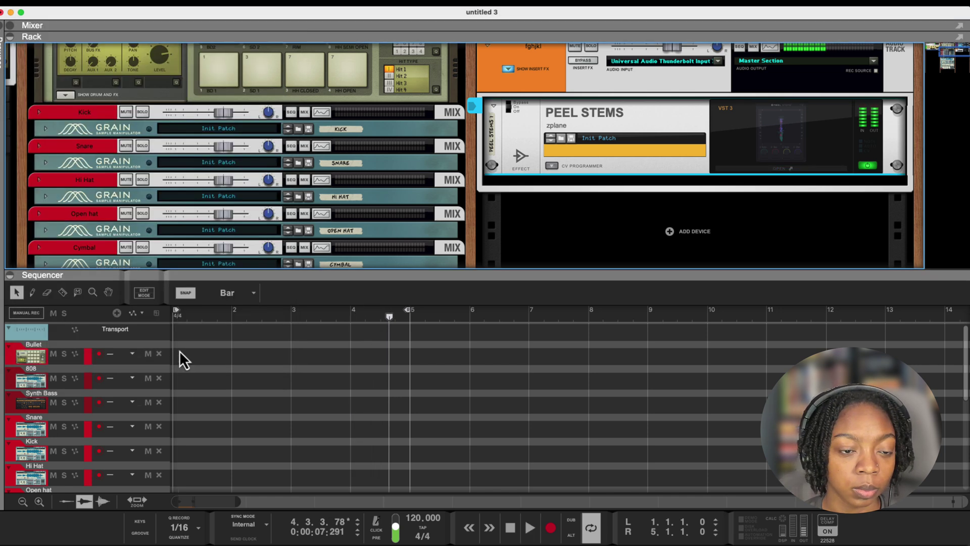
{"action": "key", "text": "F6"}
Bounce the orange loop clip in place to a new track, then bring back the rack and play
{"action": "right_click", "coordinate": [240, 432]}
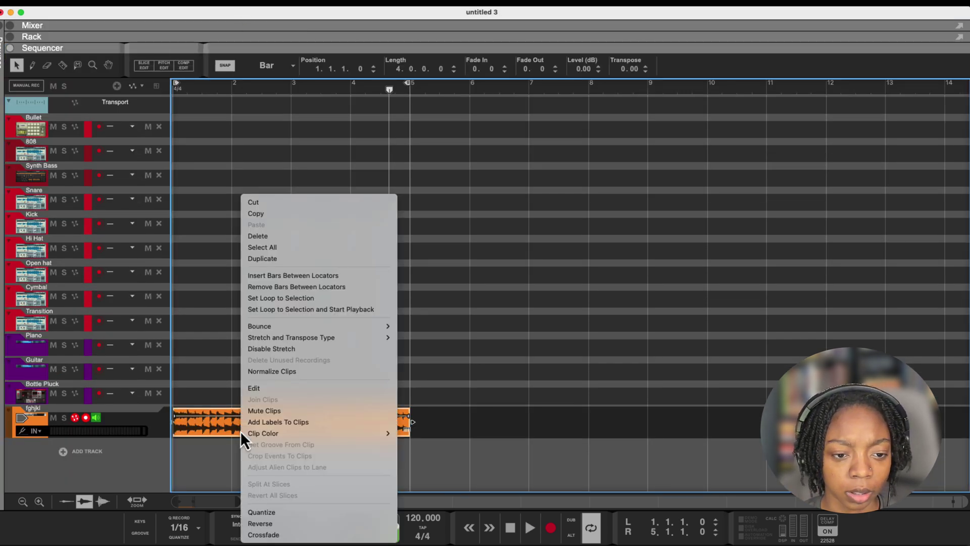
{"action": "mouse_move", "coordinate": [284, 327]}
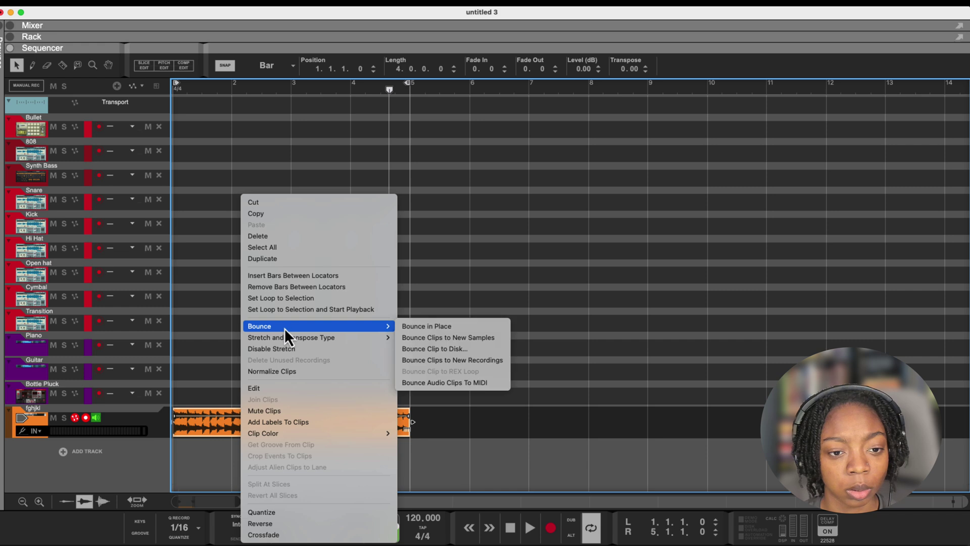
{"action": "left_click", "coordinate": [419, 325]}
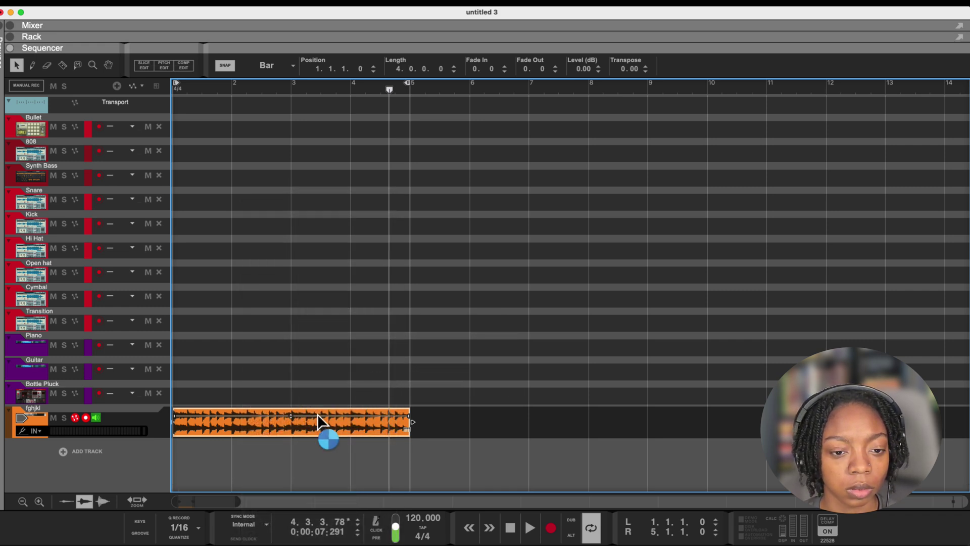
{"action": "key", "text": "space"}
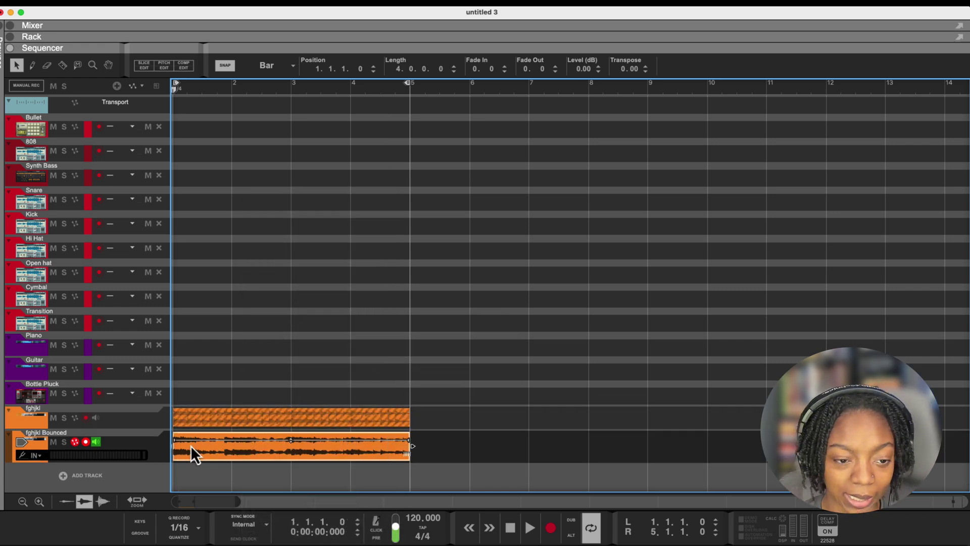
{"action": "key", "text": "F6"}
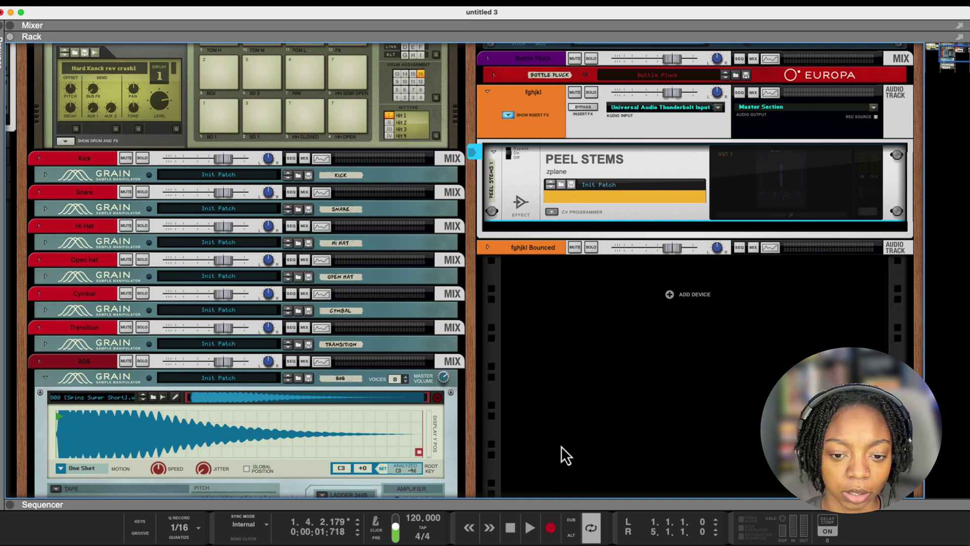
Play the bounced audio from the song start in the Sequencer, then stop playback
{"action": "key", "text": "F7"}
{"action": "key", "text": "Return"}
{"action": "key", "text": "space"}
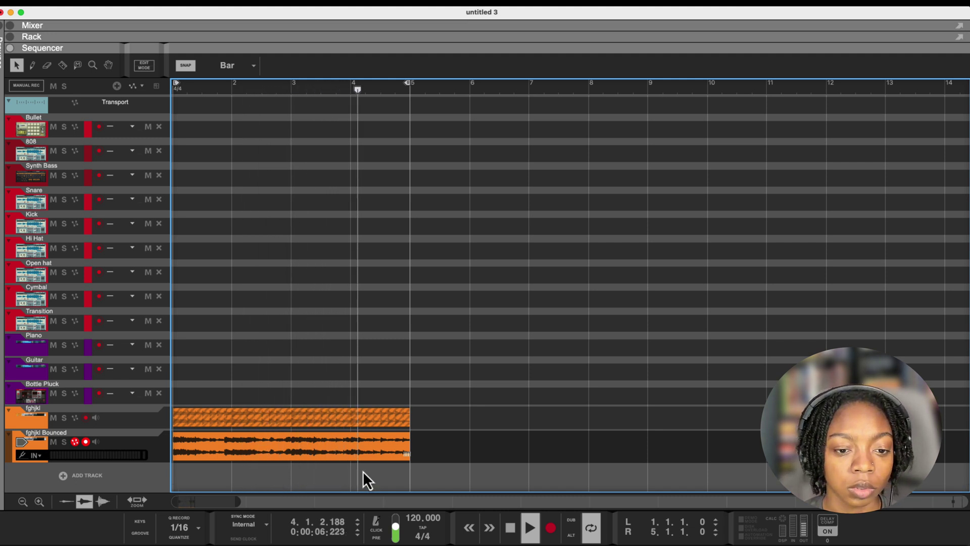
{"action": "key", "text": "space"}
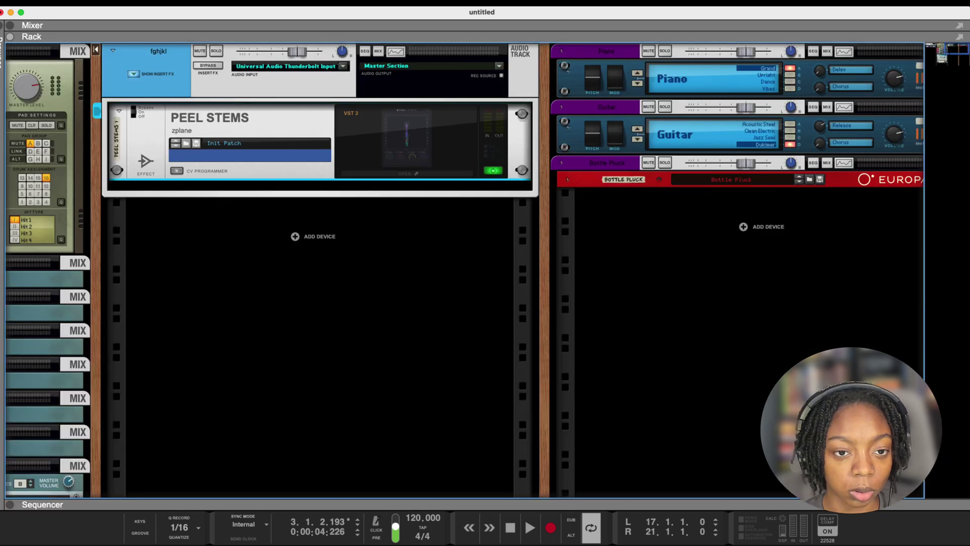
In the Peel Stems window, switch Drums off and Vocals on, then play from the start
{"action": "left_click", "coordinate": [411, 165]}
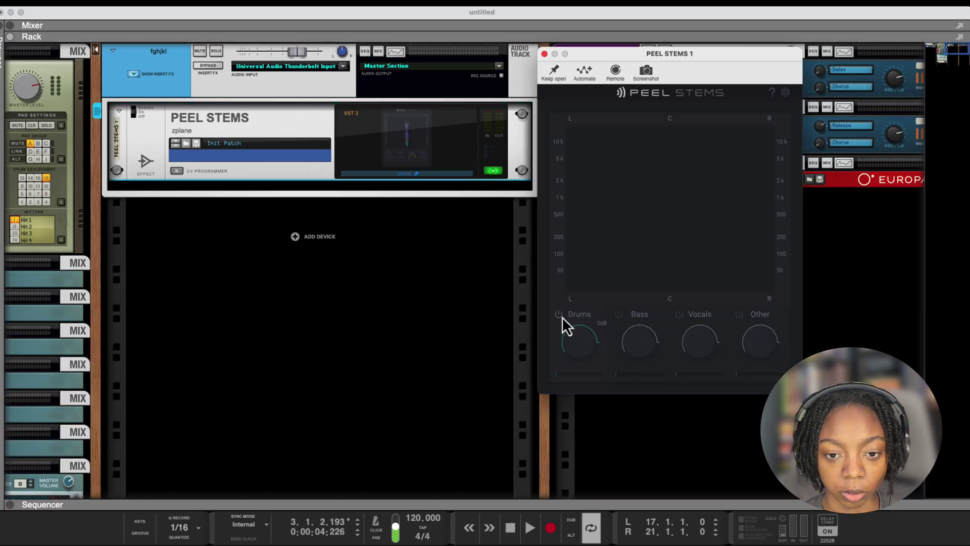
{"action": "left_click", "coordinate": [681, 316]}
{"action": "left_click", "coordinate": [536, 504]}
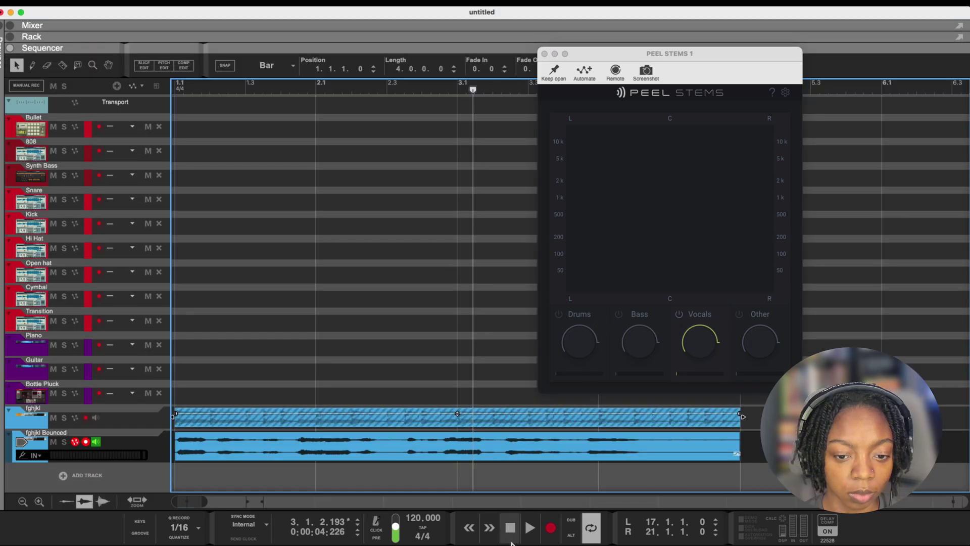
{"action": "left_click", "coordinate": [510, 528]}
{"action": "key", "text": "space"}
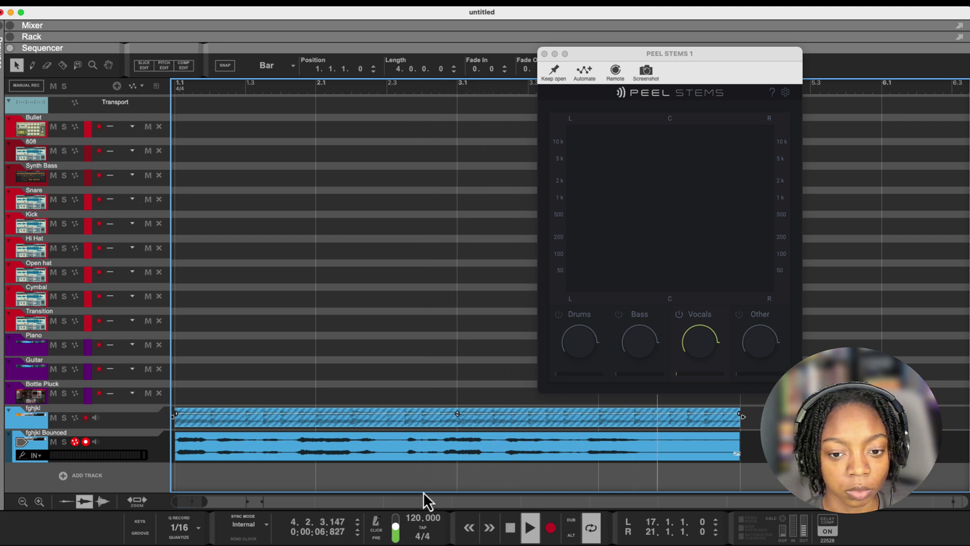
Stop playback and delete the fghjkl Bounced clip and the original fghjkl loop clip
{"action": "key", "text": "space"}
{"action": "left_click", "coordinate": [365, 440]}
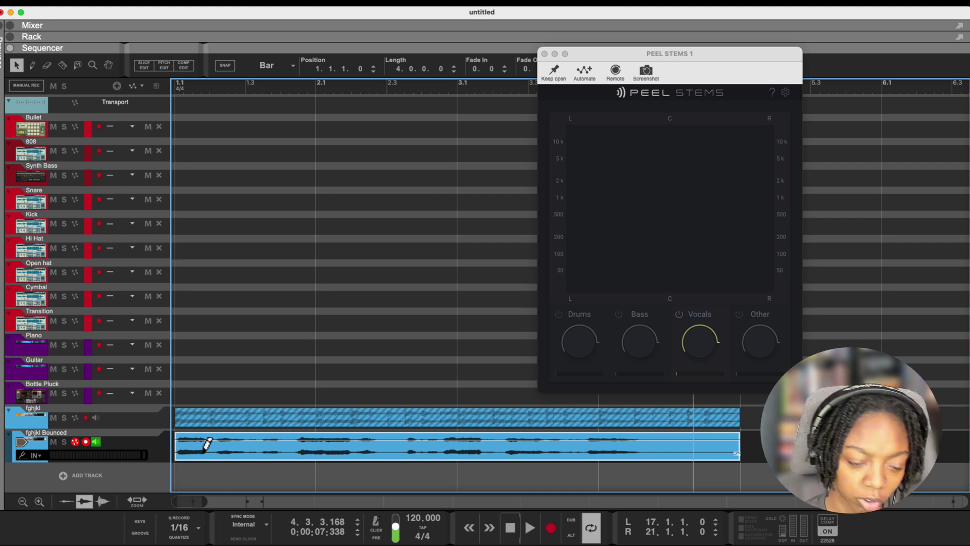
{"action": "key", "text": "Delete"}
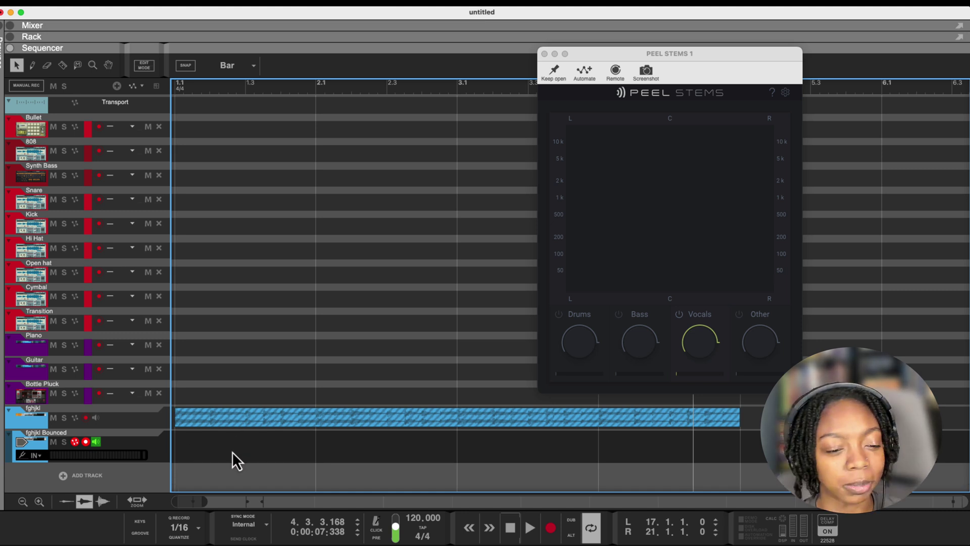
{"action": "left_click", "coordinate": [191, 424]}
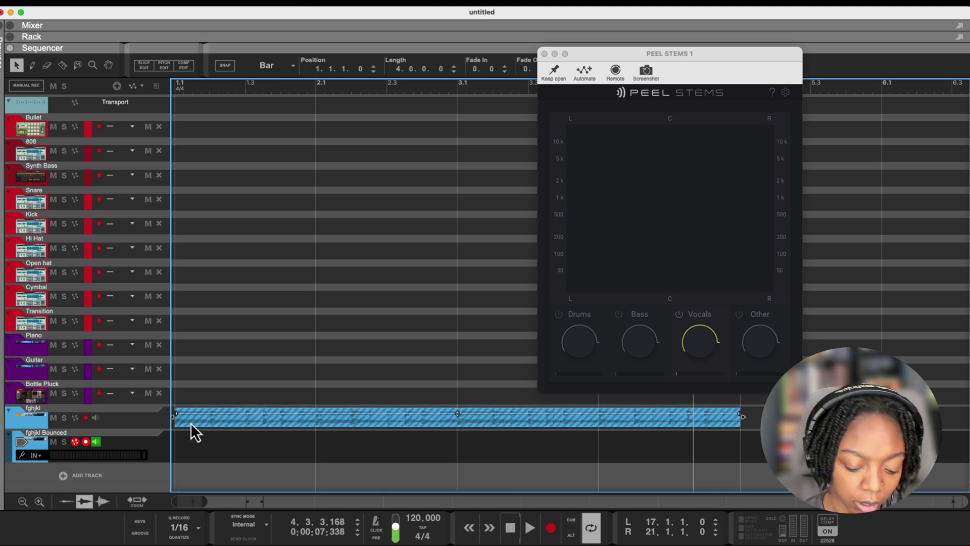
{"action": "key", "text": "Delete"}
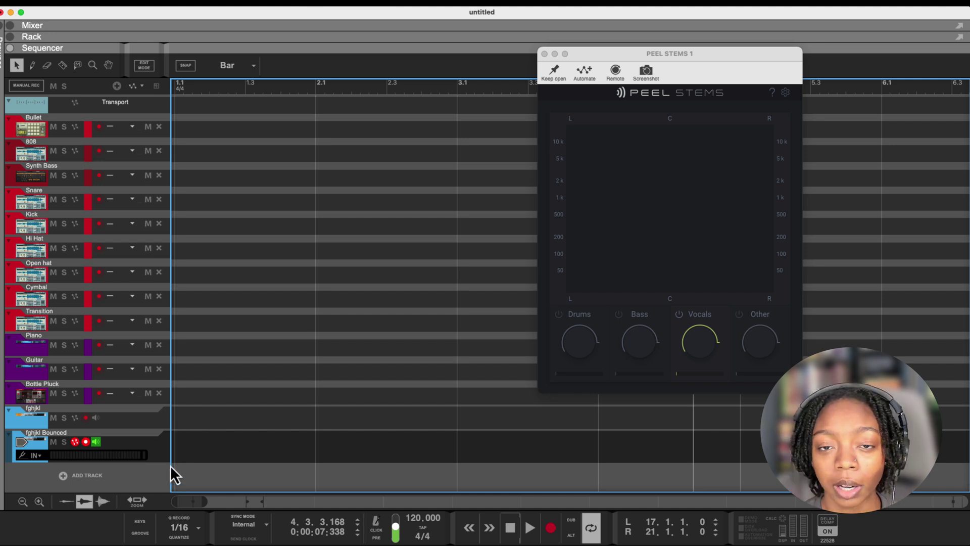